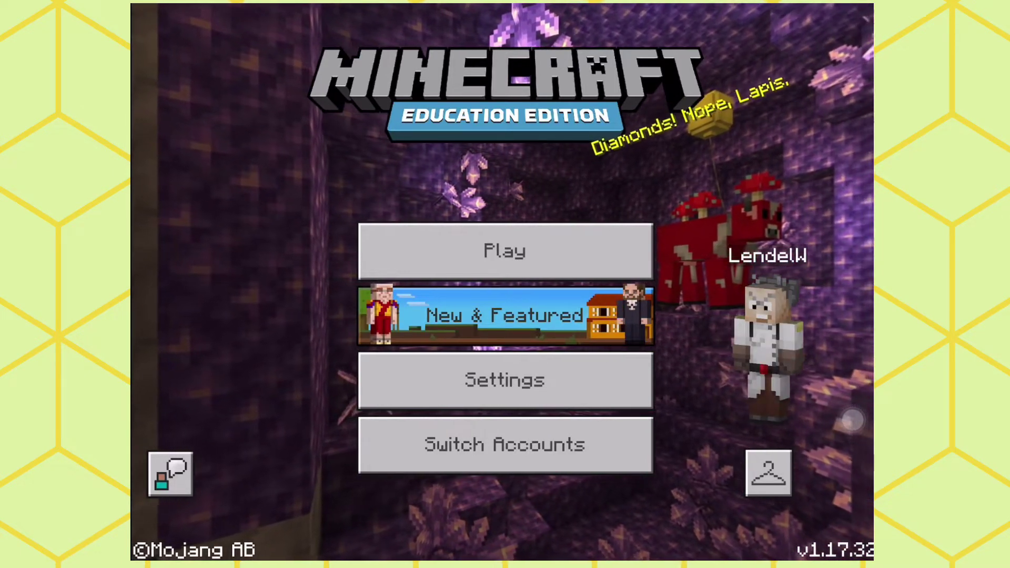
# - Go to the Play screen and expand the Create New options
pyautogui.click(505, 251)
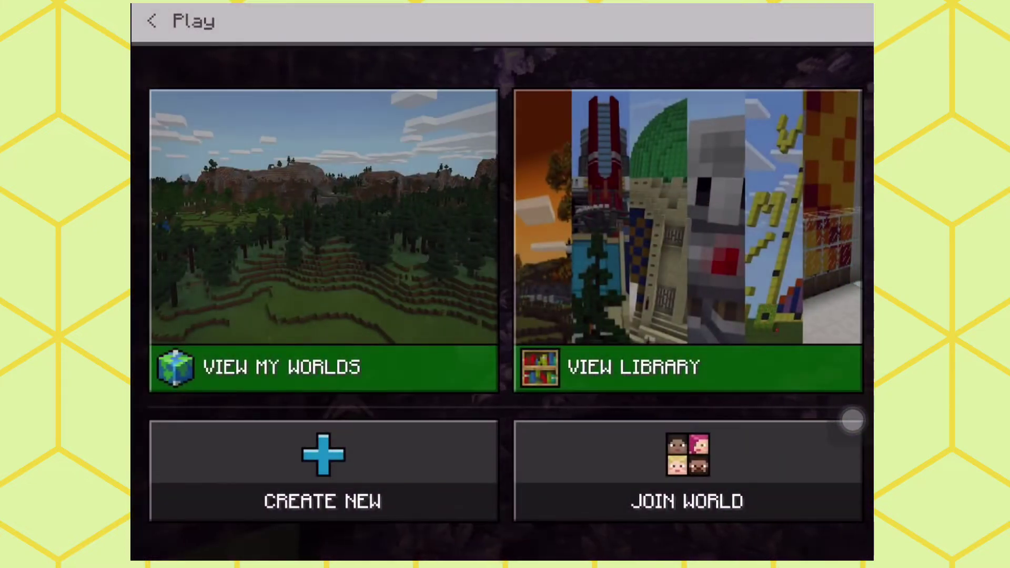
pyautogui.click(323, 470)
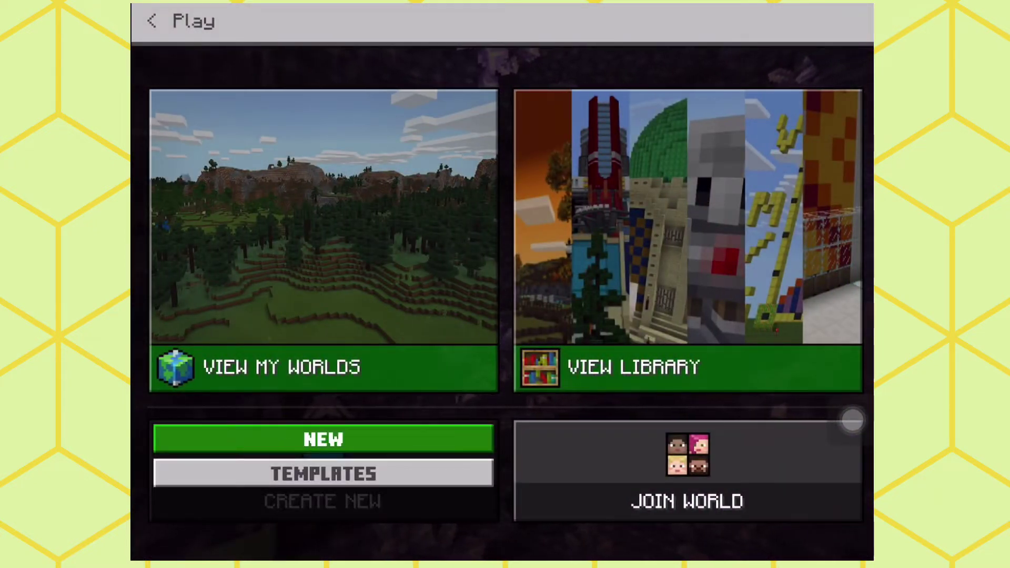
# - Start a new world named Pyramid with Creative game mode
pyautogui.click(323, 439)
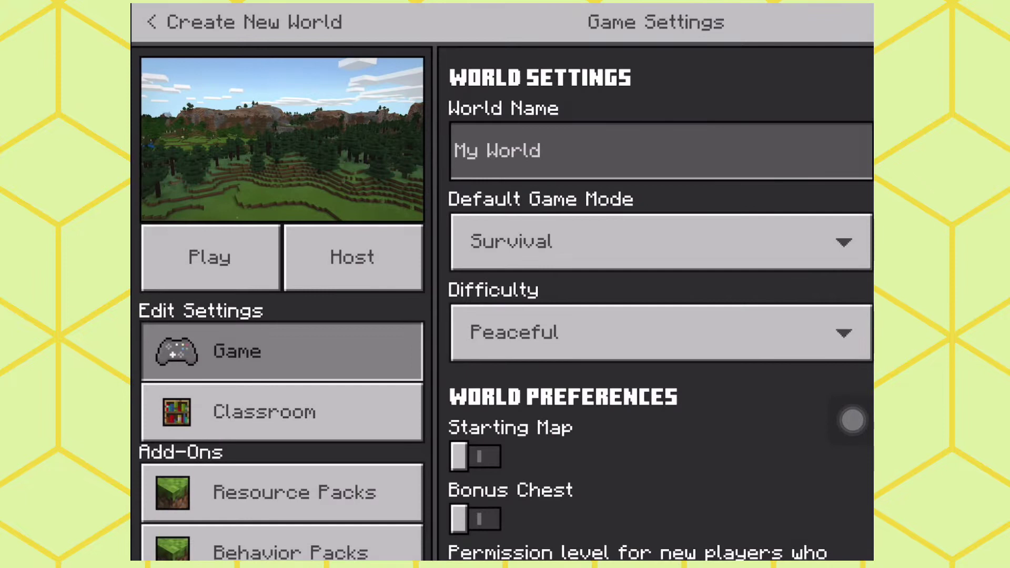
pyautogui.click(661, 151)
pyautogui.write('F')
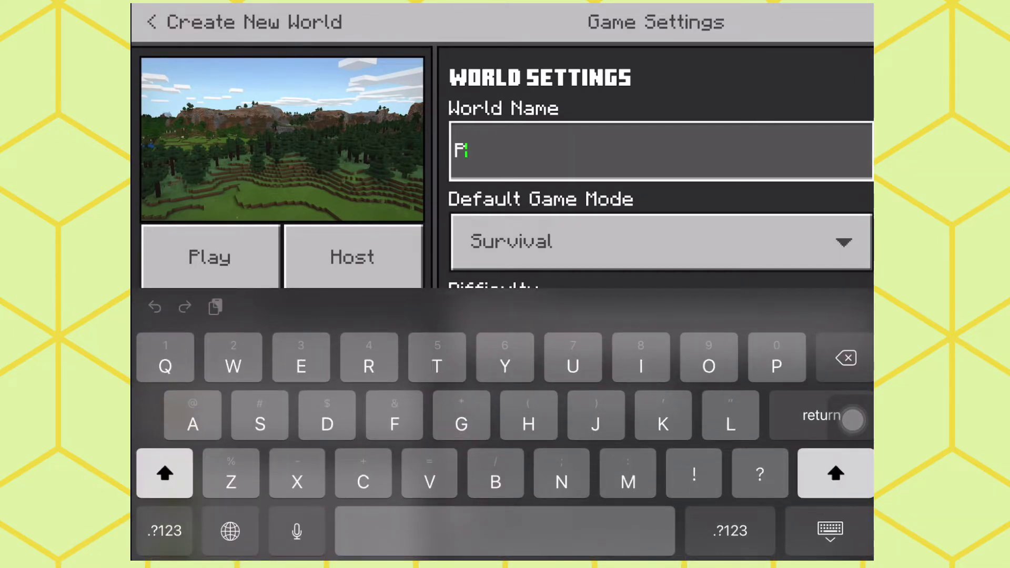
pyautogui.write('yramid')
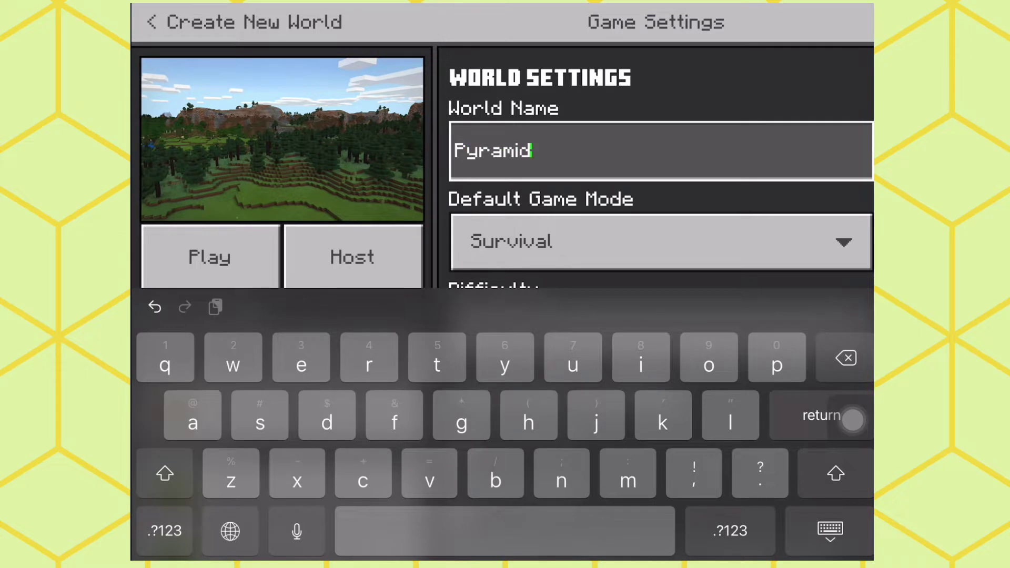
pyautogui.click(852, 419)
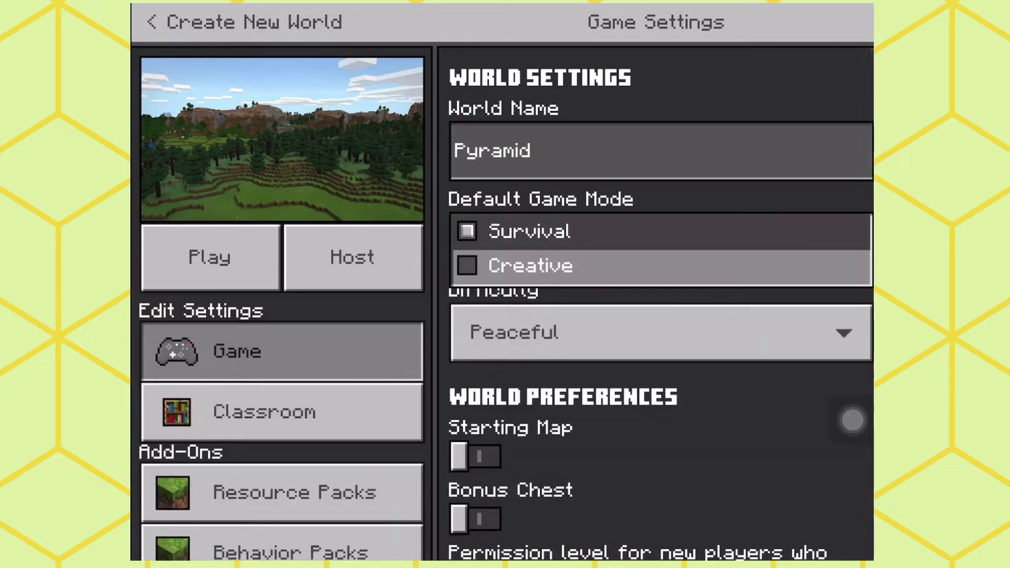
pyautogui.press('Return')
# - Set the world type to Flat, enable Always Day, and start the world
pyautogui.press('Down')
pyautogui.press('Down')
pyautogui.press('Down')
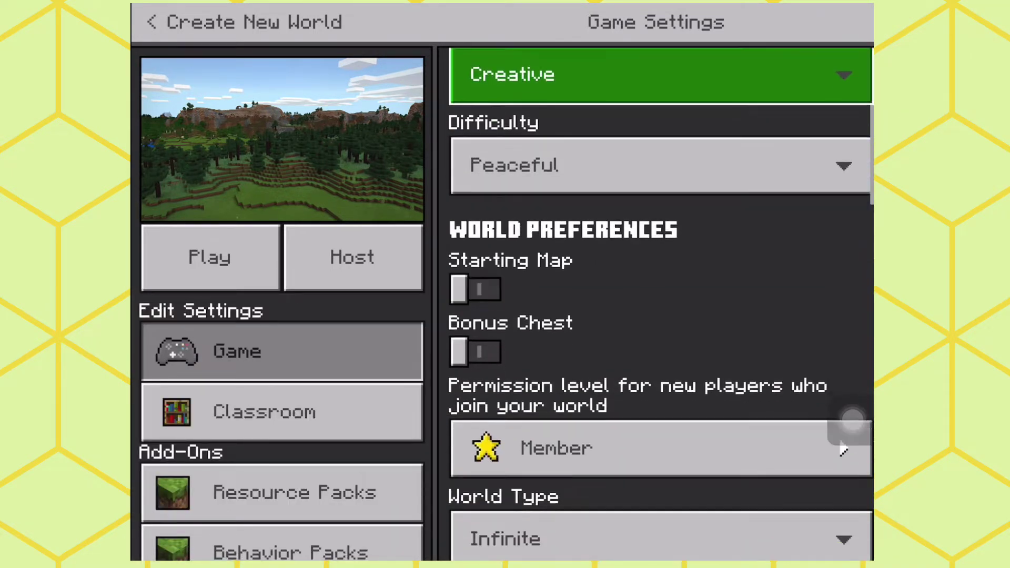
pyautogui.press('Down')
pyautogui.press('Down')
pyautogui.press('Return')
pyautogui.press('Up')
pyautogui.press('Return')
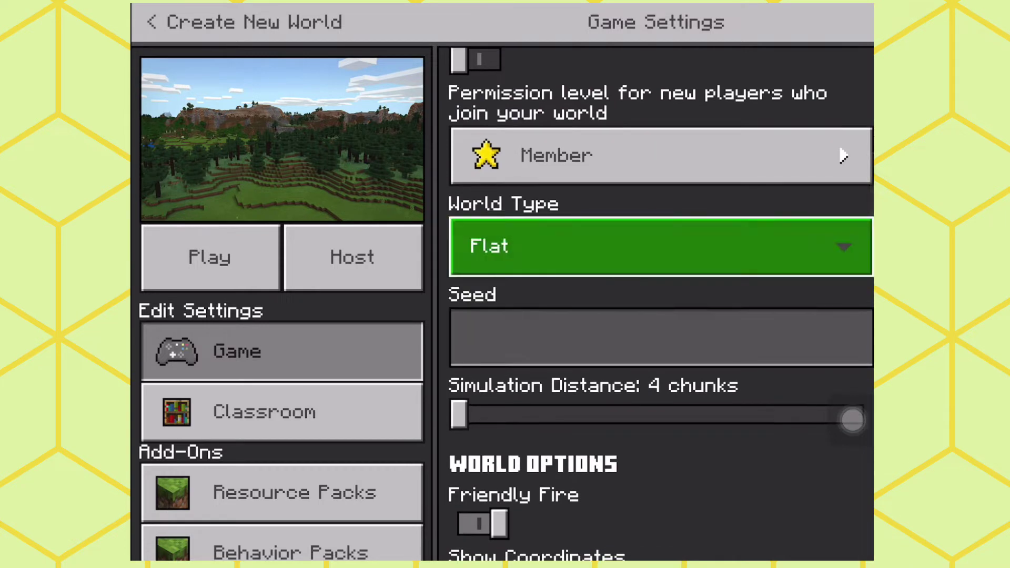
pyautogui.scroll(-5, 853, 419)
pyautogui.scroll(-3, 852, 419)
pyautogui.scroll(-3, 852, 419)
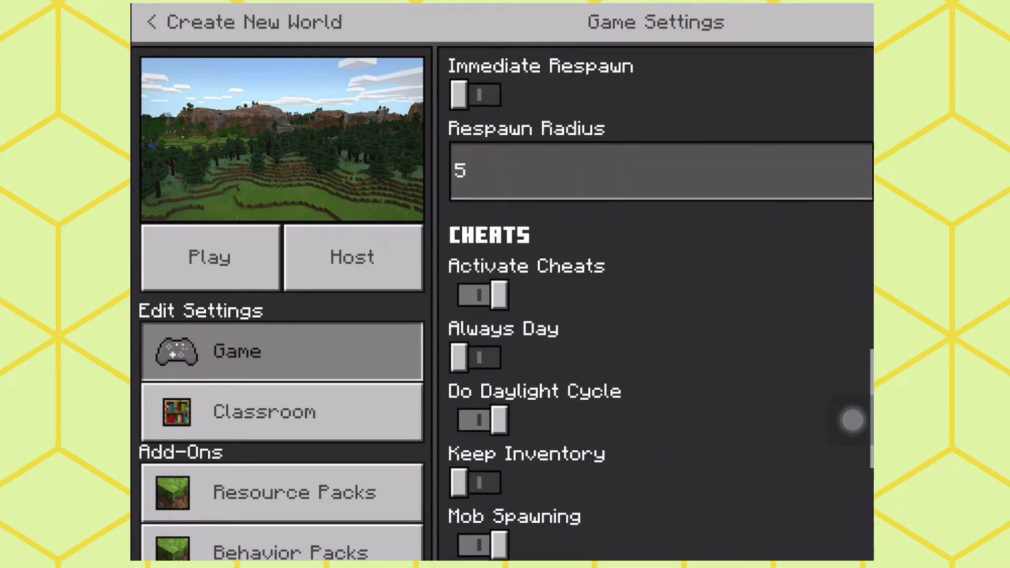
pyautogui.scroll(-2, 852, 420)
pyautogui.press('Return')
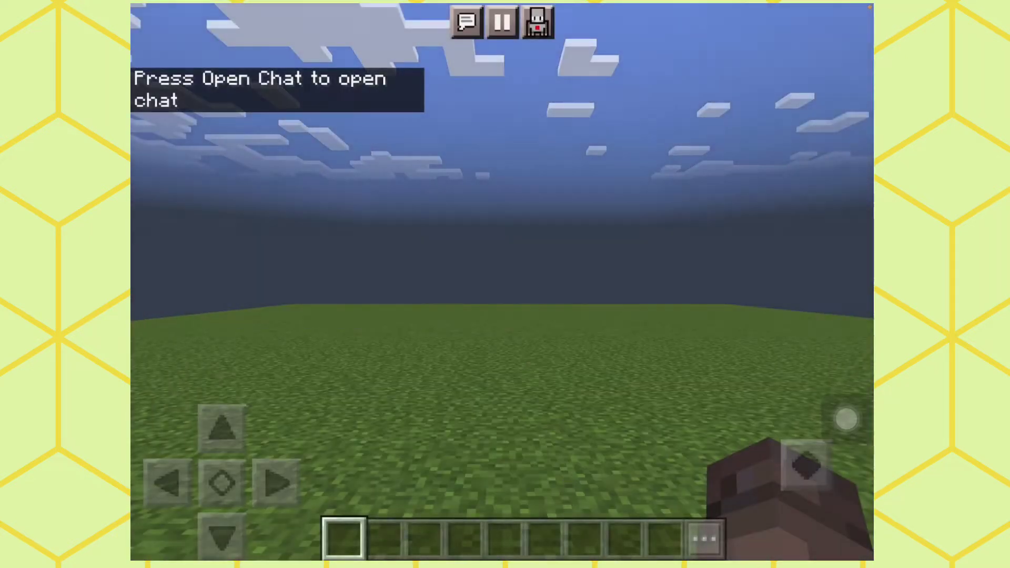
# - Look around the endless flat grass plain under the daytime sky
pyautogui.moveTo(688, 327)
pyautogui.mouseDown()
pyautogui.moveTo(793, 344)
pyautogui.moveTo(742, 354)
pyautogui.mouseUp()
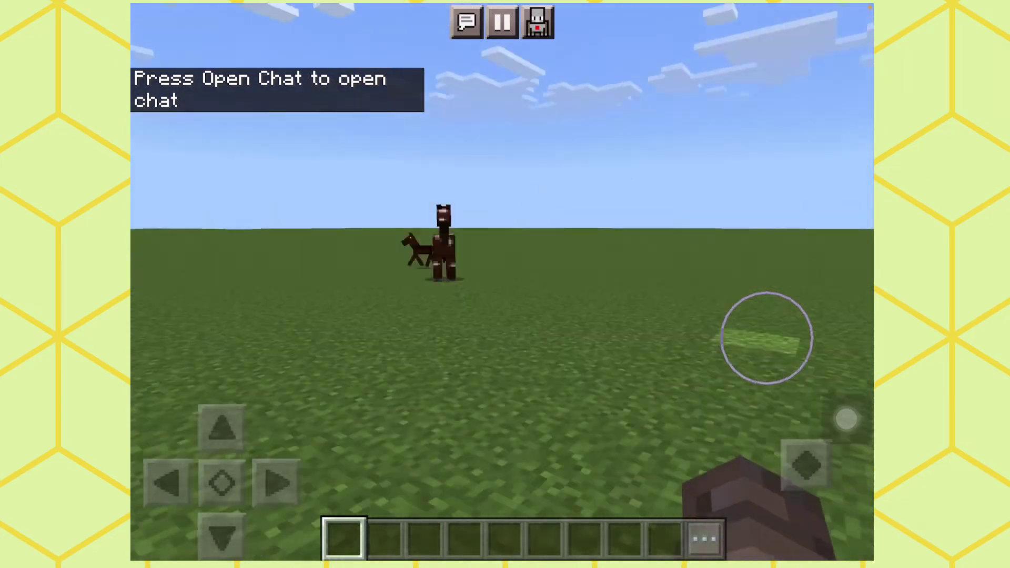
pyautogui.moveTo(742, 354)
pyautogui.mouseDown()
pyautogui.moveTo(836, 330)
pyautogui.moveTo(738, 350)
pyautogui.moveTo(788, 354)
pyautogui.moveTo(787, 338)
pyautogui.moveTo(762, 338)
pyautogui.moveTo(813, 334)
pyautogui.moveTo(804, 334)
pyautogui.mouseUp()
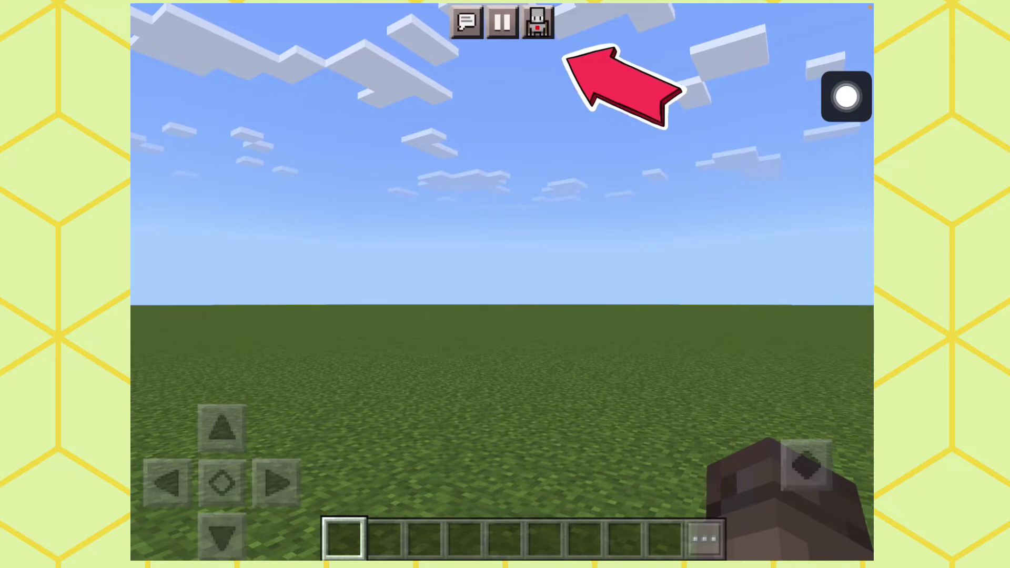
# - Create a new Code Builder project named pyramid
pyautogui.click(537, 22)
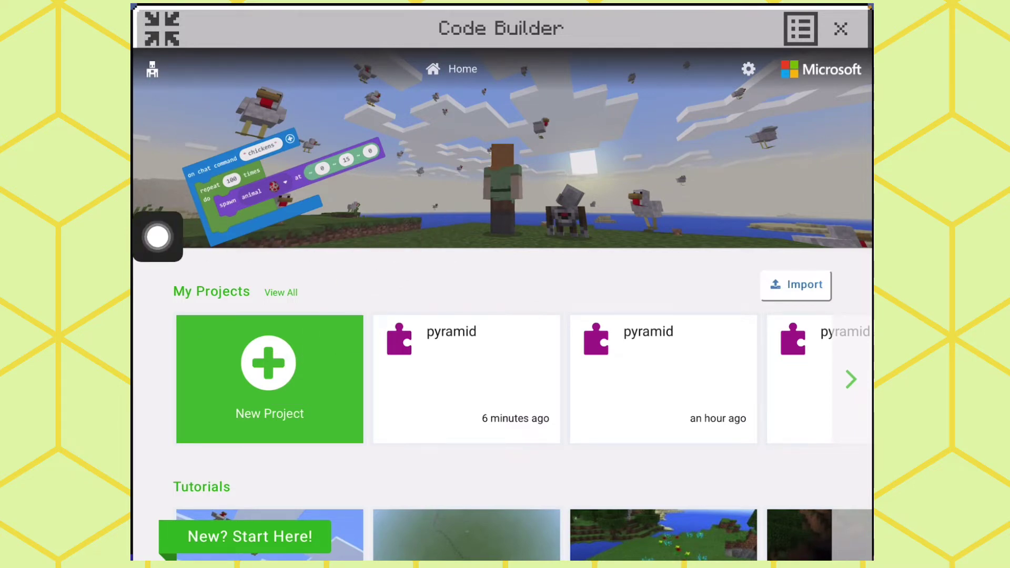
pyautogui.click(268, 379)
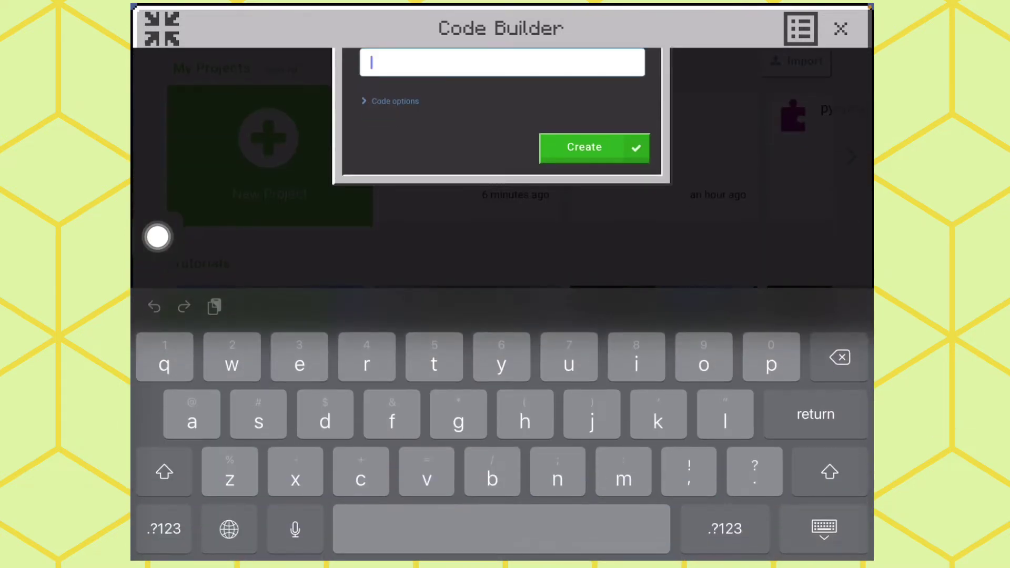
pyautogui.write('pyramid')
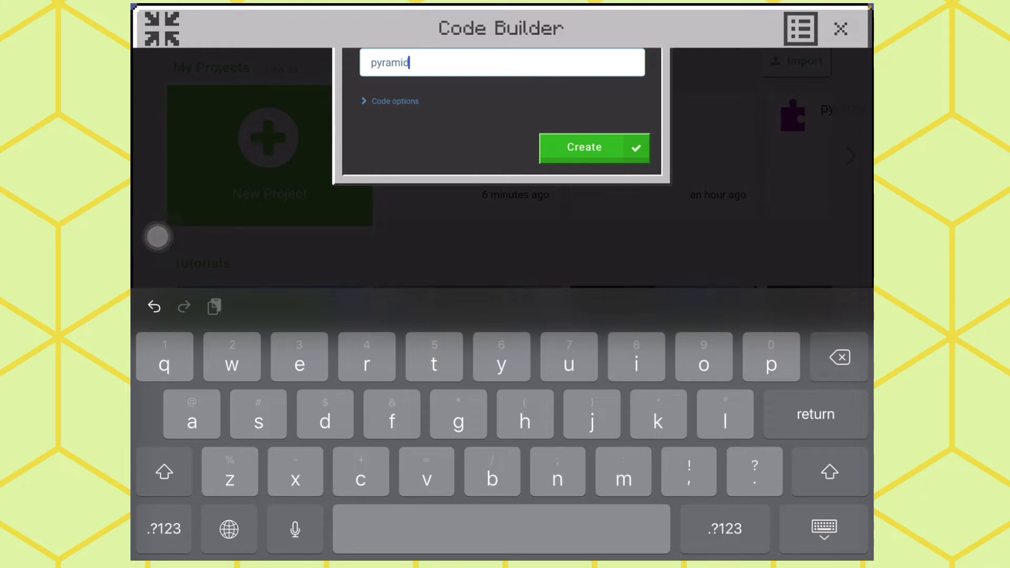
pyautogui.press('Return')
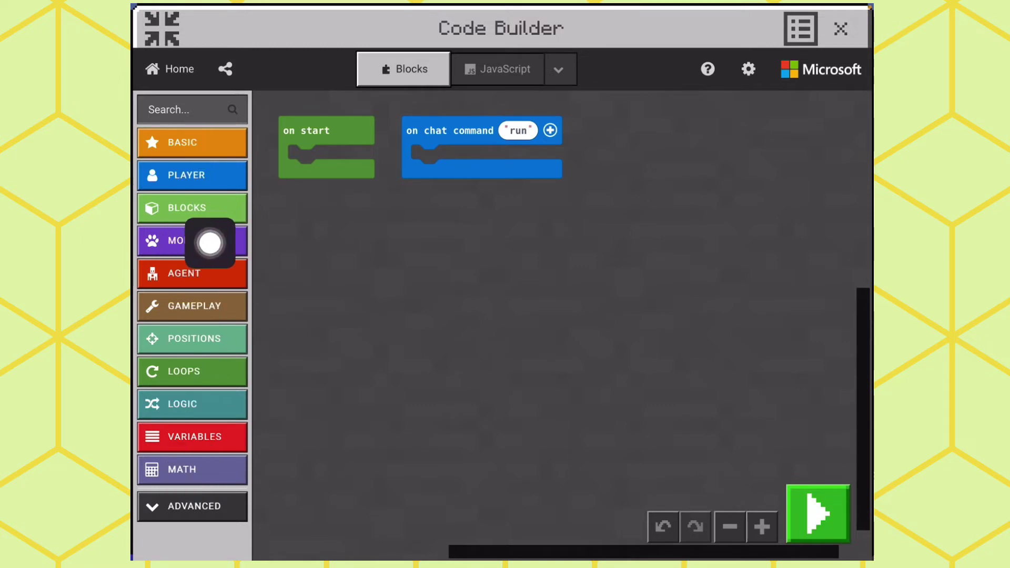
# - Drag a fill with block from BLOCKS into the on chat command run handler
pyautogui.click(186, 207)
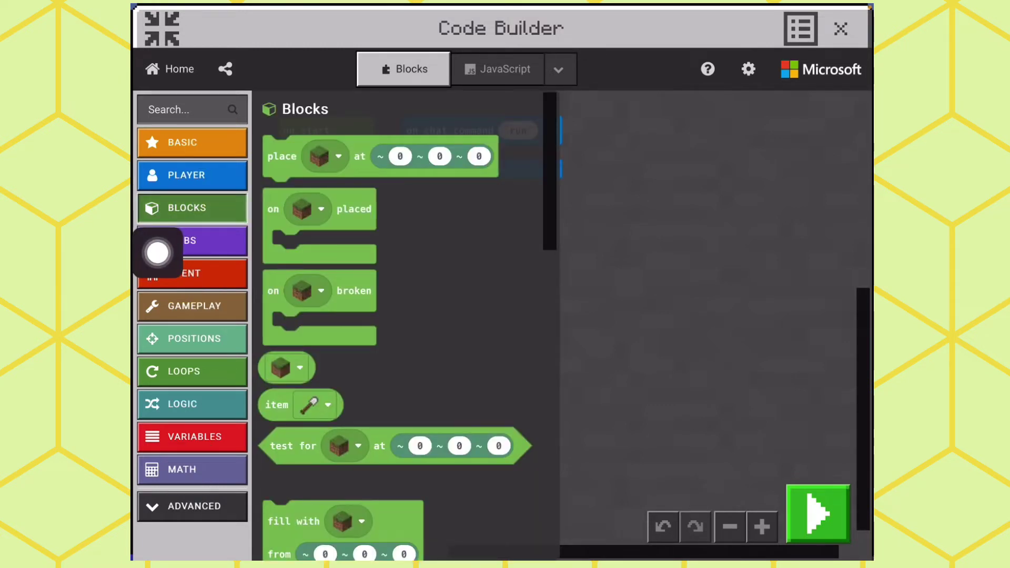
pyautogui.scroll(-3, 846, 335)
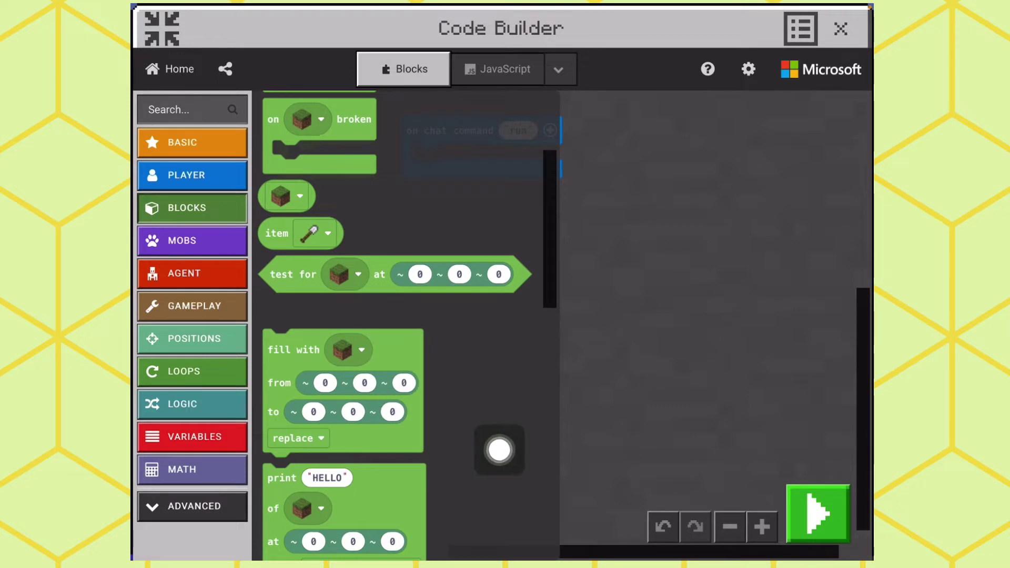
pyautogui.moveTo(294, 349); pyautogui.dragTo(442, 166)
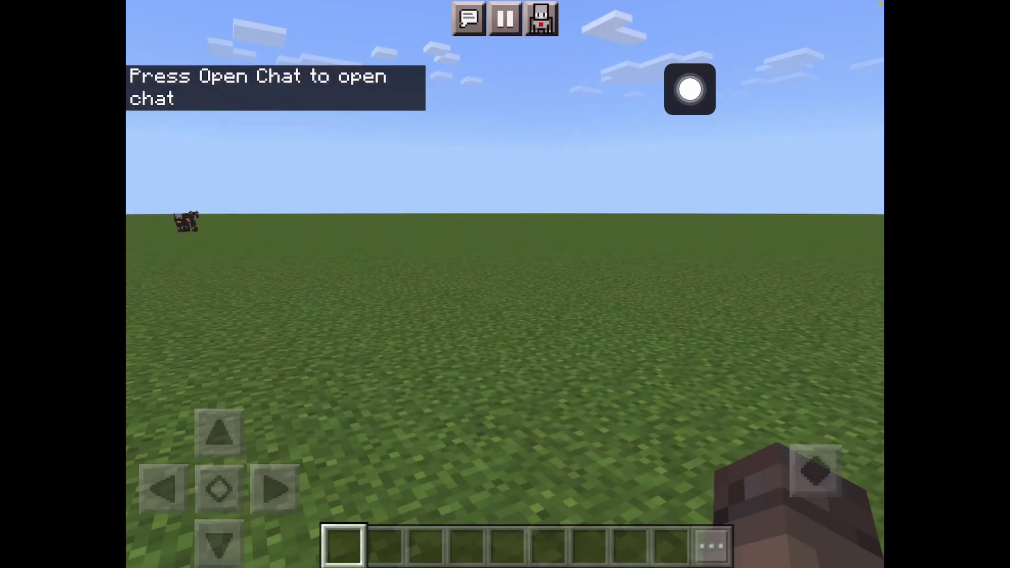
# - Send 'run' in chat, then step back to view the sandstone wall
pyautogui.click(469, 19)
pyautogui.write('run')
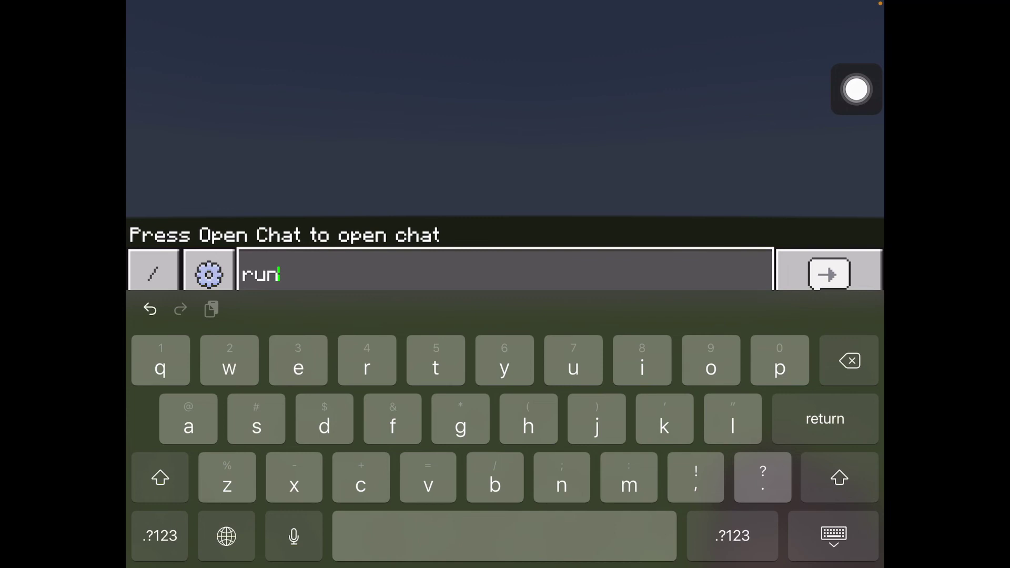
pyautogui.press('Return')
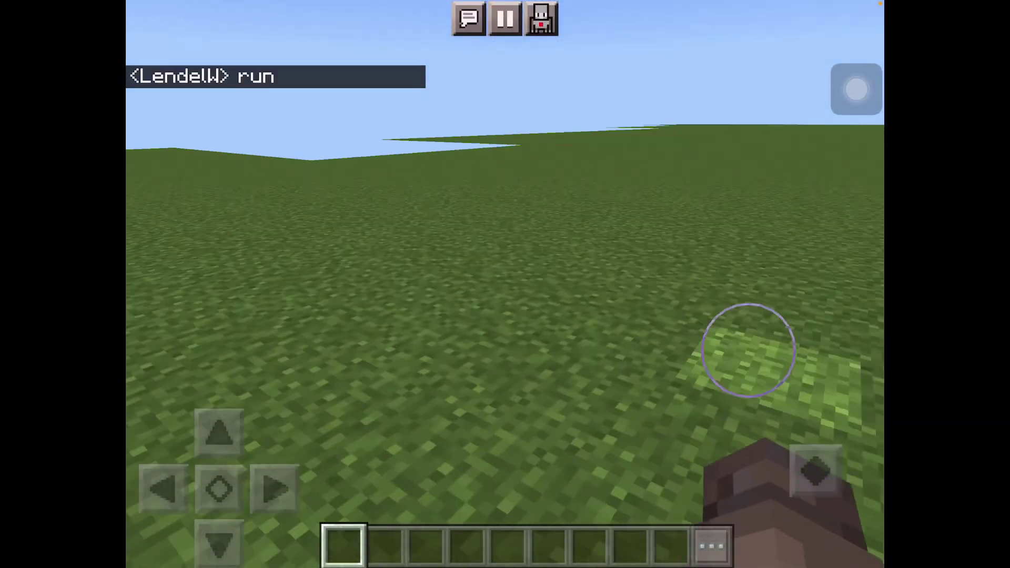
pyautogui.moveTo(754, 355)
pyautogui.mouseDown()
pyautogui.moveTo(787, 346)
pyautogui.moveTo(773, 316)
pyautogui.mouseUp()
pyautogui.click(219, 543)
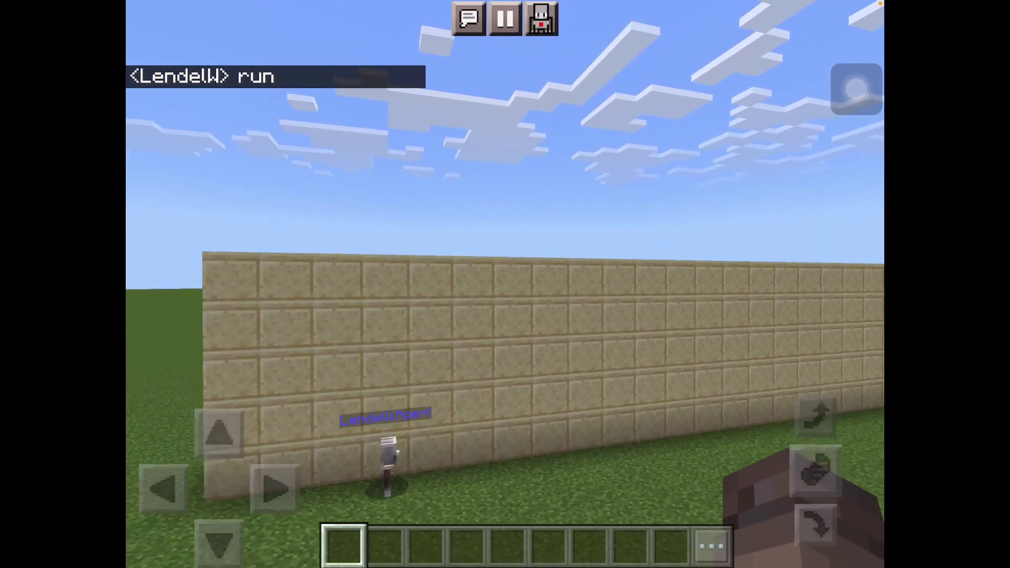
pyautogui.click(817, 414)
pyautogui.moveTo(784, 334)
pyautogui.mouseDown()
pyautogui.moveTo(797, 361)
pyautogui.moveTo(834, 355)
pyautogui.moveTo(781, 355)
pyautogui.moveTo(813, 350)
pyautogui.moveTo(769, 364)
pyautogui.moveTo(805, 367)
pyautogui.moveTo(792, 367)
pyautogui.mouseUp()
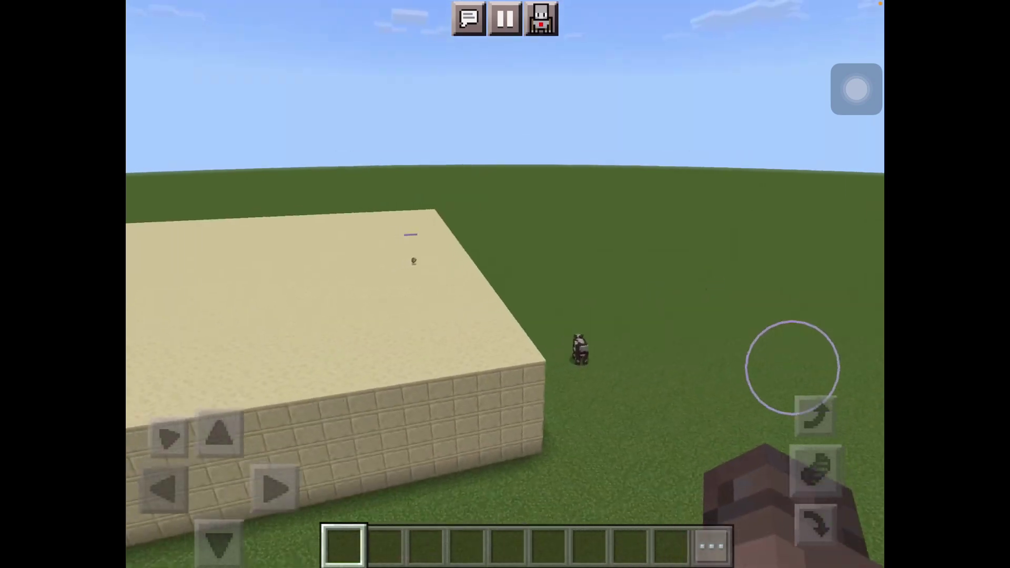
pyautogui.moveTo(694, 371); pyautogui.dragTo(757, 372)
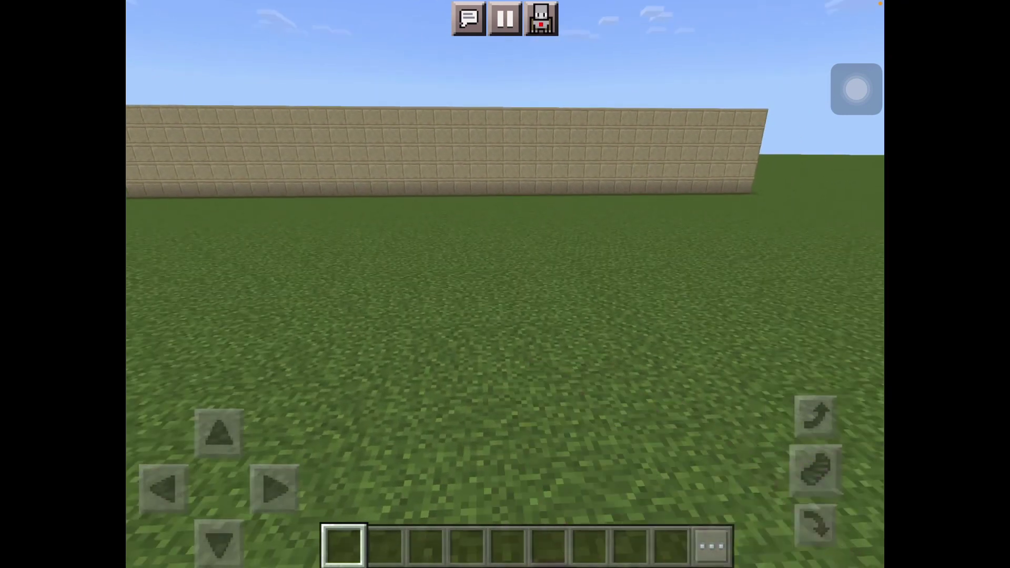
pyautogui.doubleClick(816, 416)
pyautogui.moveTo(816, 416); pyautogui.dragTo(816, 416)
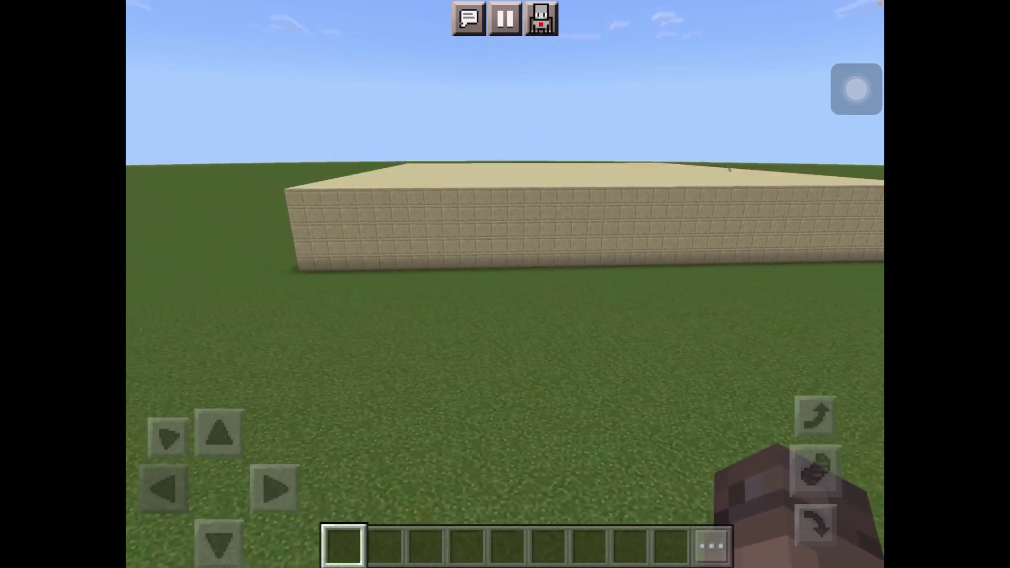
pyautogui.moveTo(710, 347); pyautogui.dragTo(784, 345)
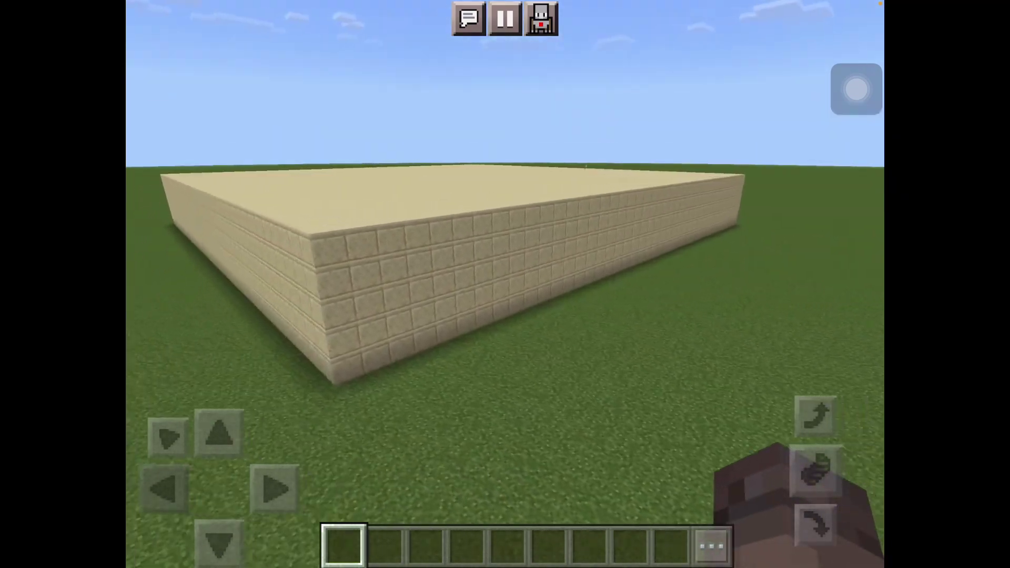